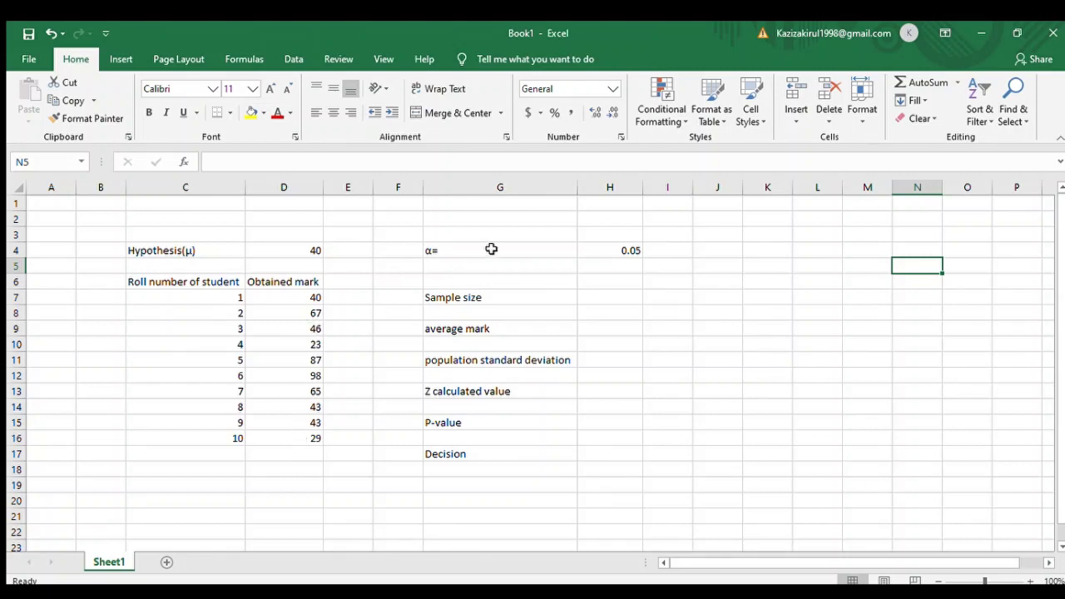
- Calculate the sample size in H7 by counting the student roll numbers with =COUNT(C7:C16)
left_click(611, 298)
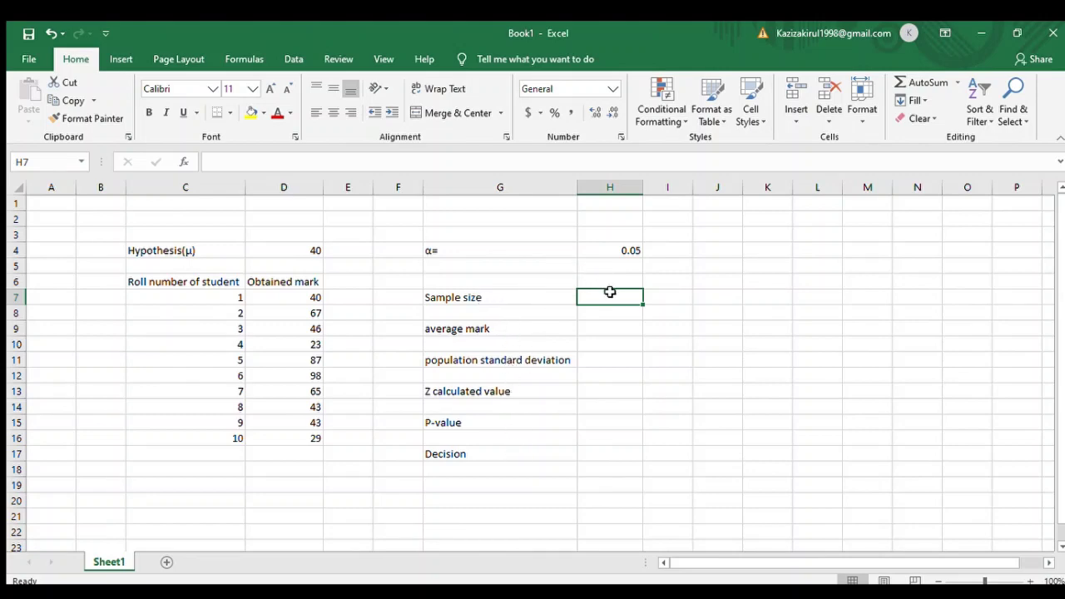
type("=")
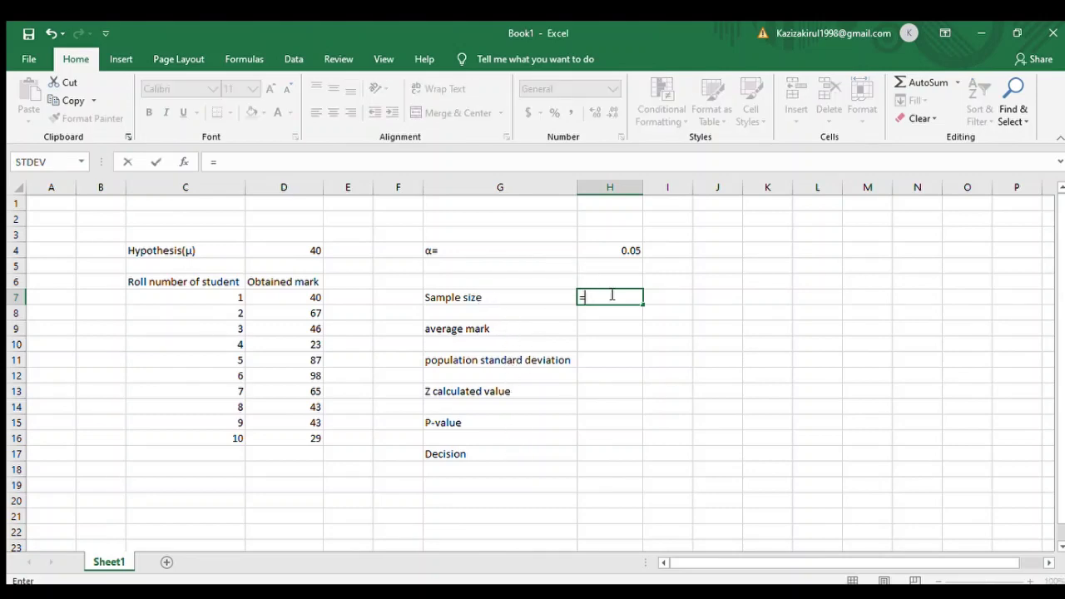
type("count")
key("Tab")
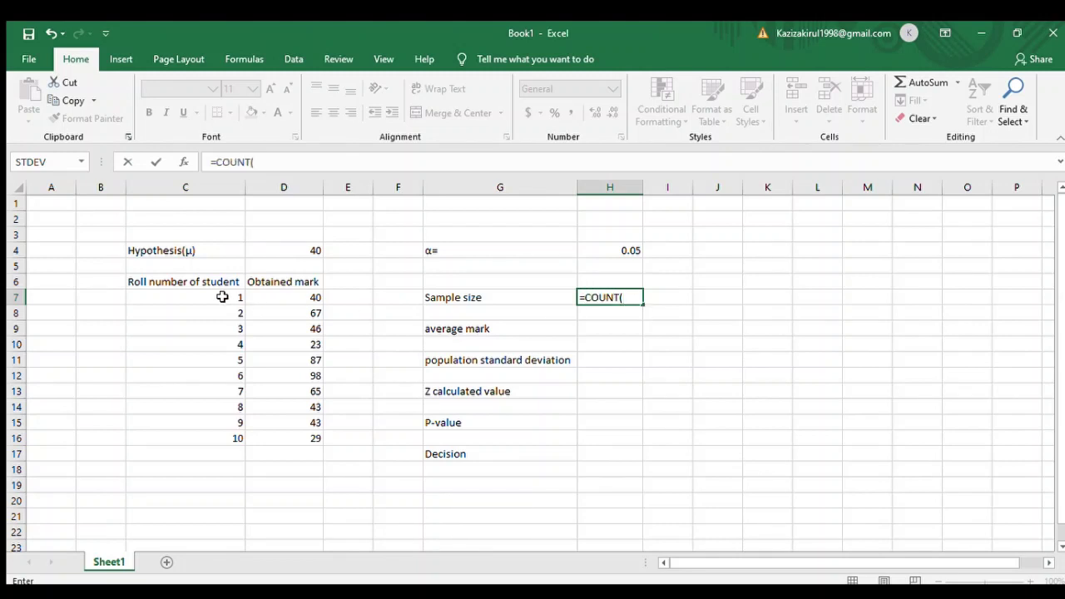
left_click_drag(214, 291, 226, 435)
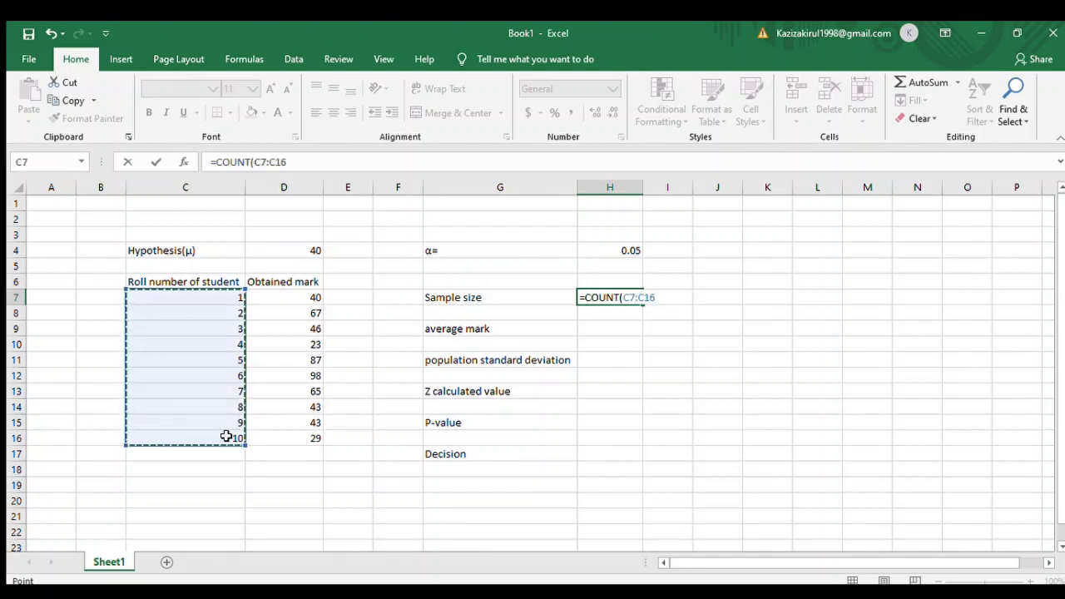
key("Return")
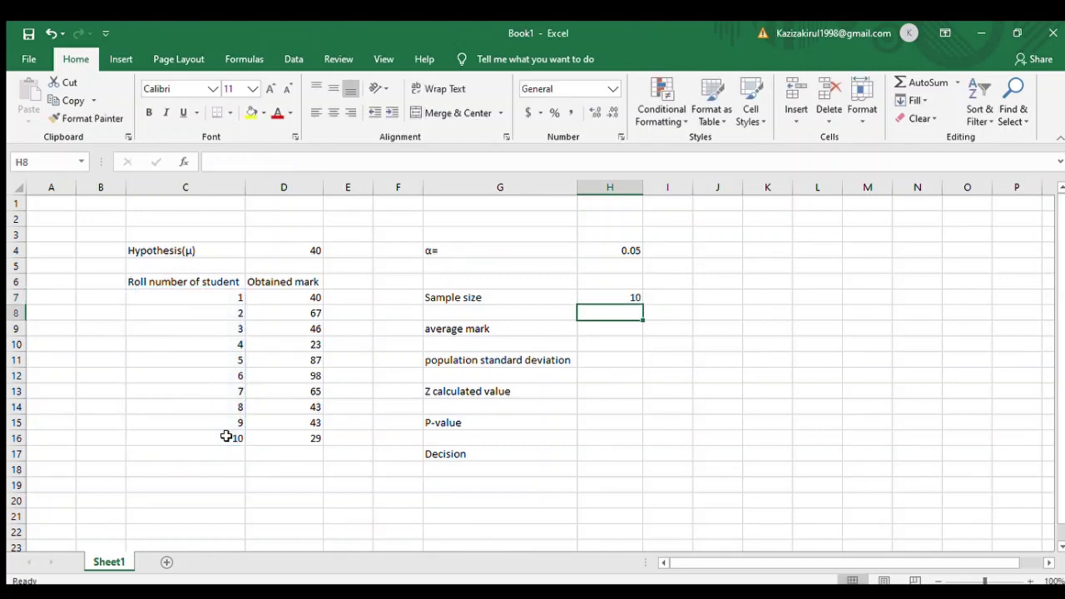
- Calculate the average mark in H9 with the AVERAGE function over the obtained marks D7:D16
left_click(594, 327)
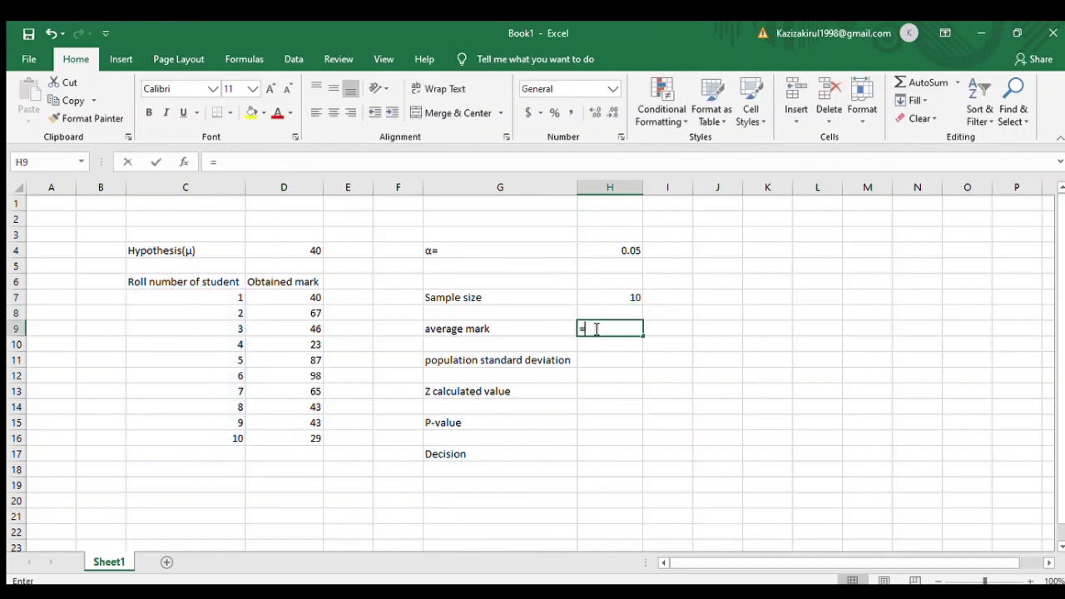
type("=ave")
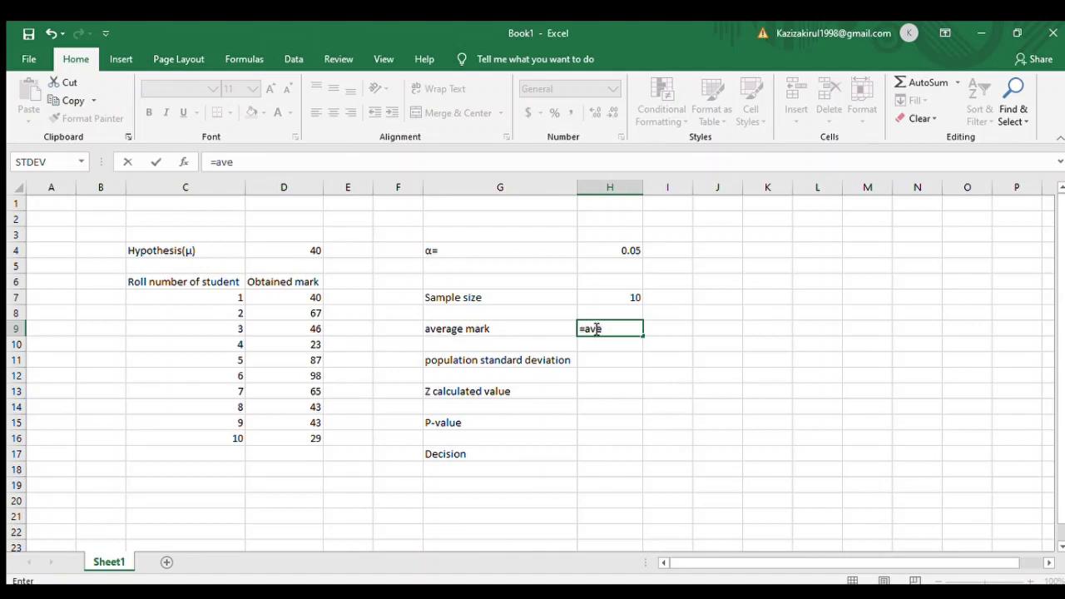
key("Tab")
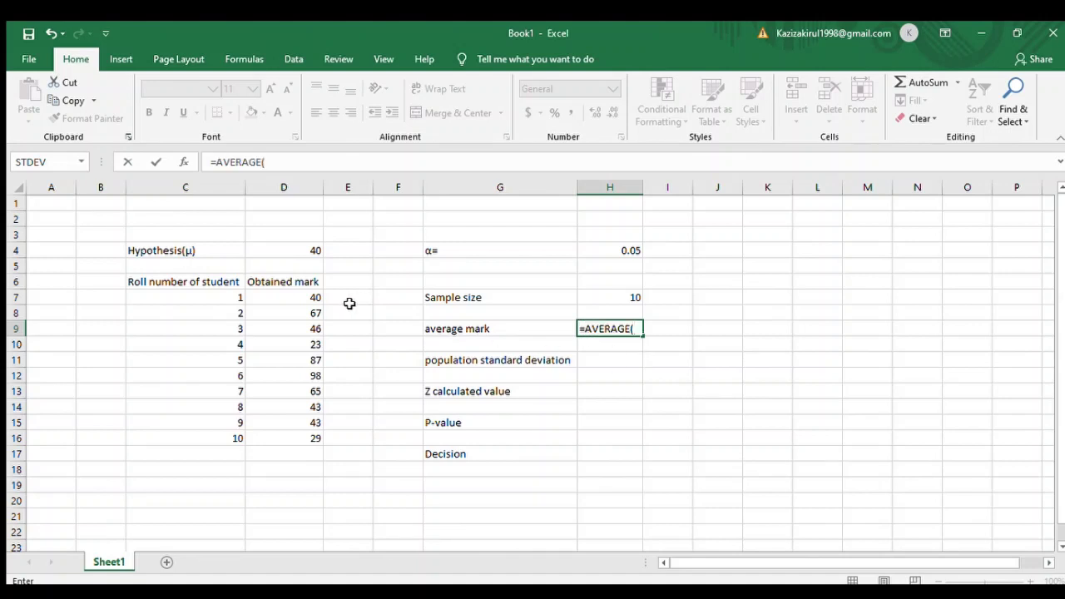
left_click_drag(305, 301, 312, 440)
key("Return")
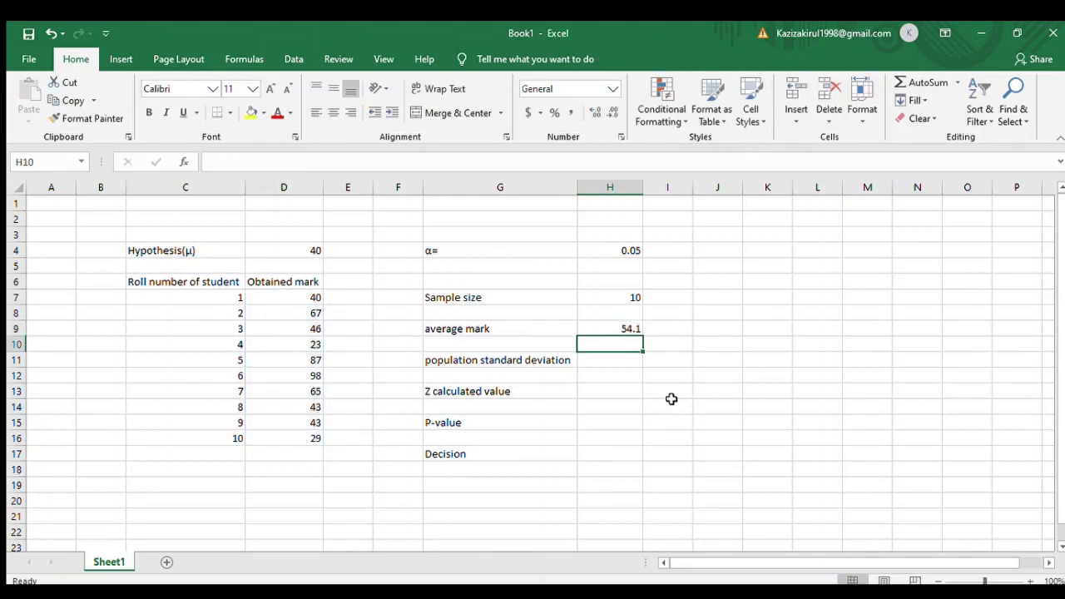
- Calculate the population standard deviation in H11 with STDEV.P over the obtained marks D7:D16
left_click(604, 360)
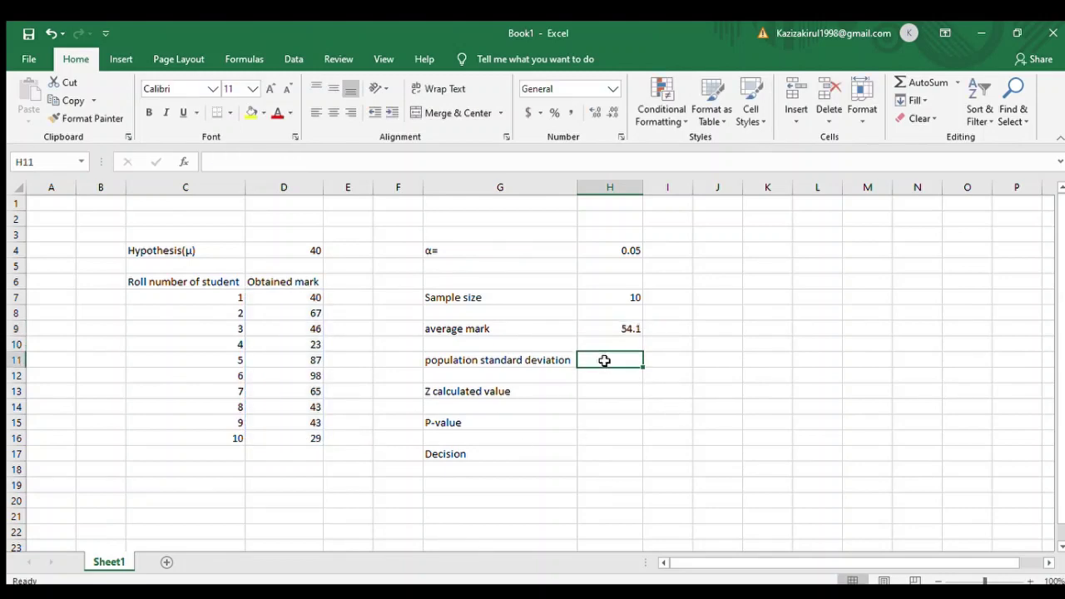
type("=s")
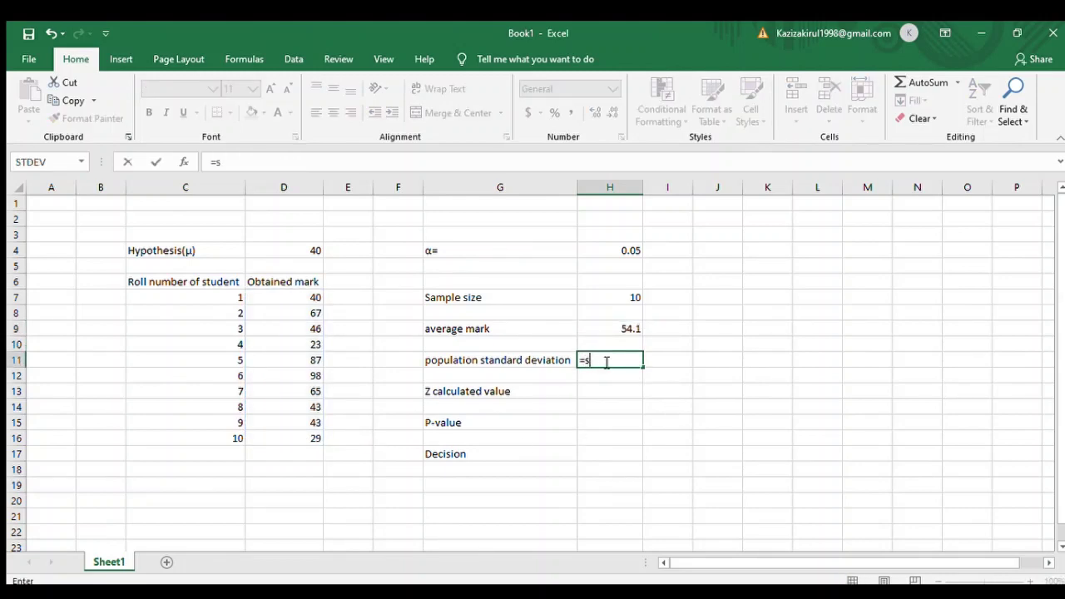
type("tde")
double_click(621, 376)
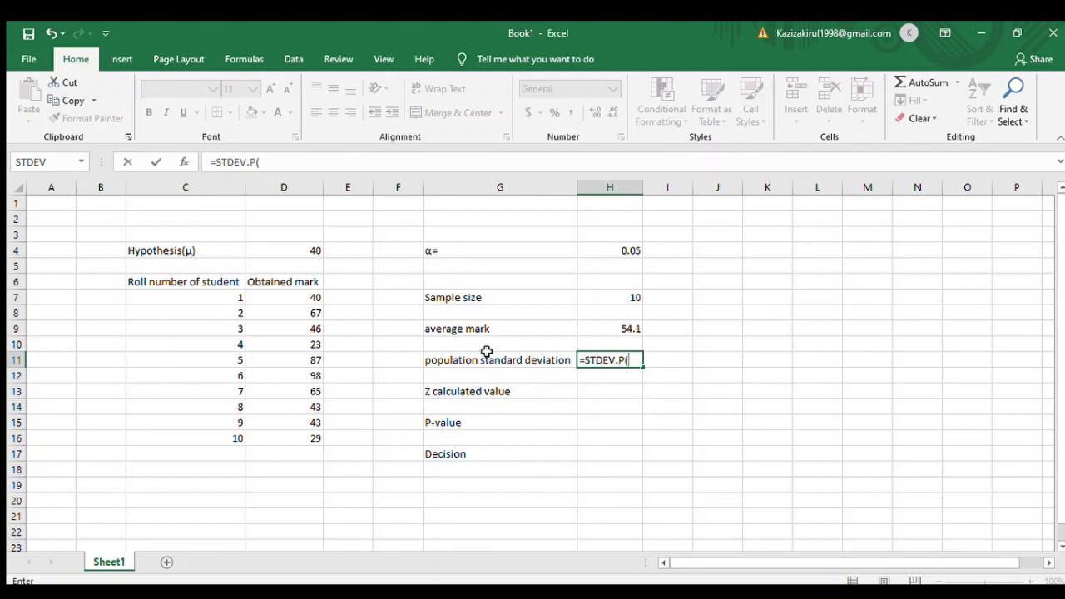
left_click(303, 296)
left_click_drag(307, 308, 312, 435)
key("Return")
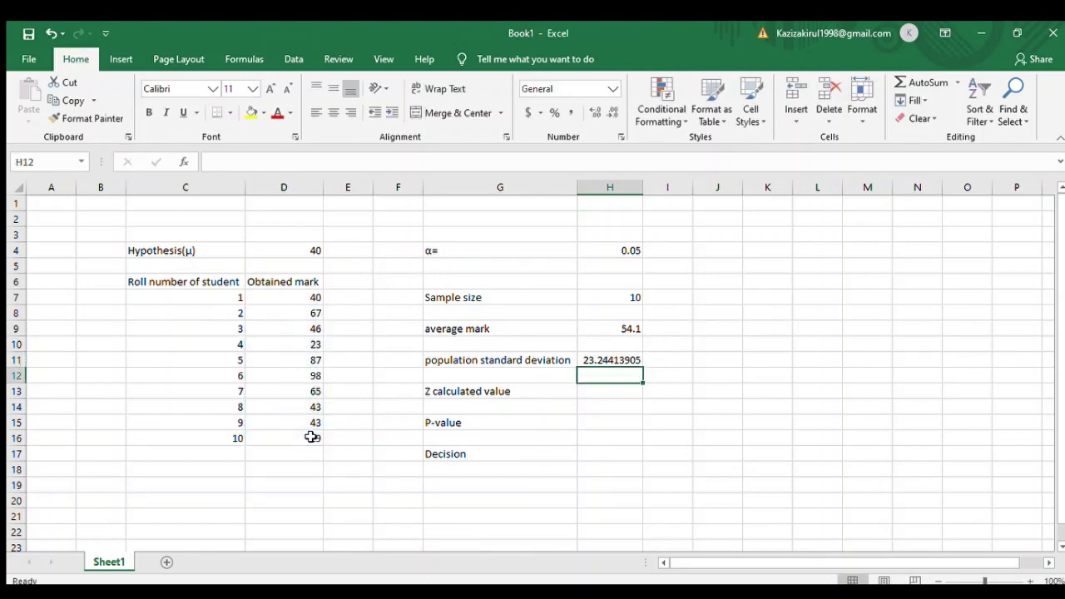
- Calculate the Z value in H13 with the formula =(H9-D4)/(H11/SQRT(H7))
left_click(604, 389)
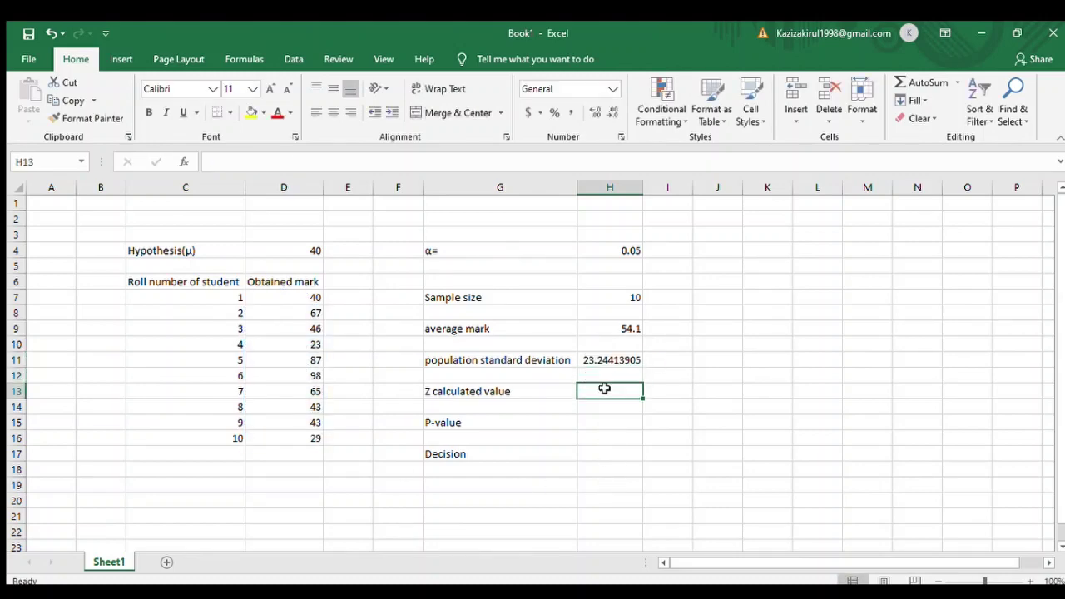
type("=")
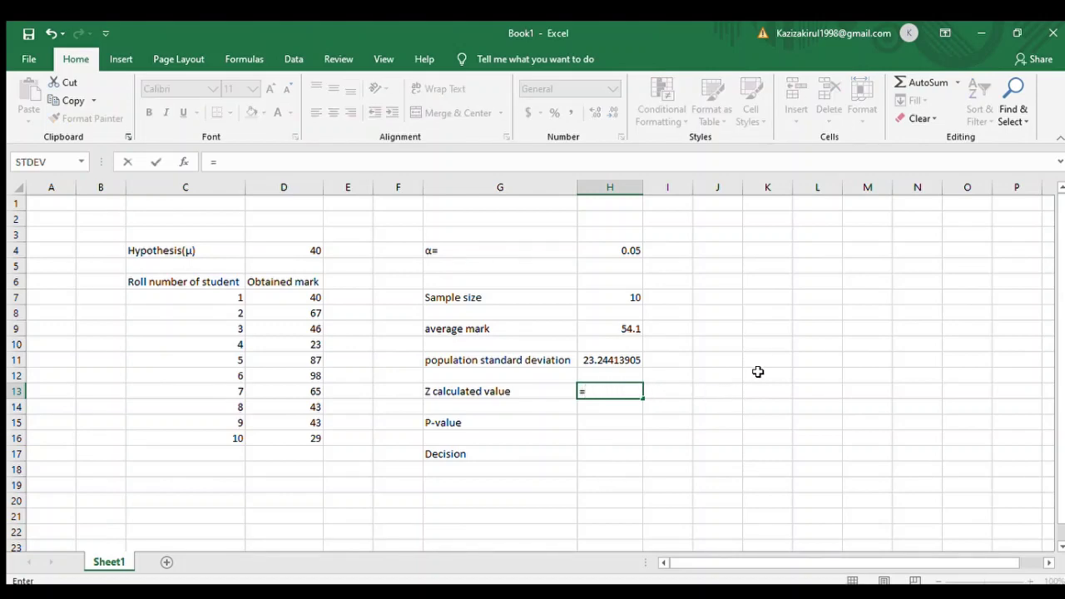
type("(")
left_click(614, 327)
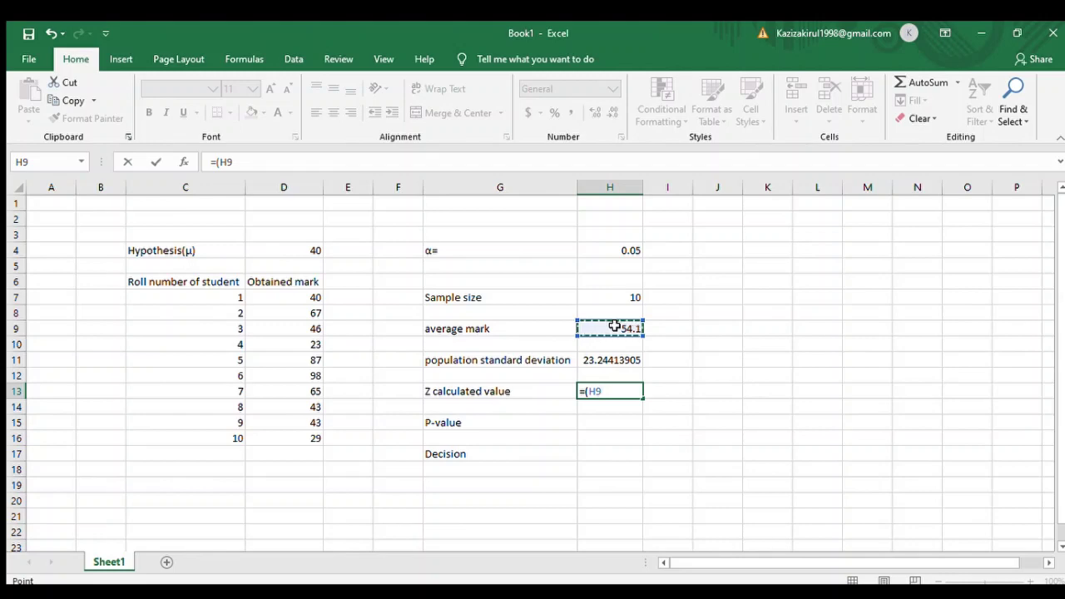
type("-")
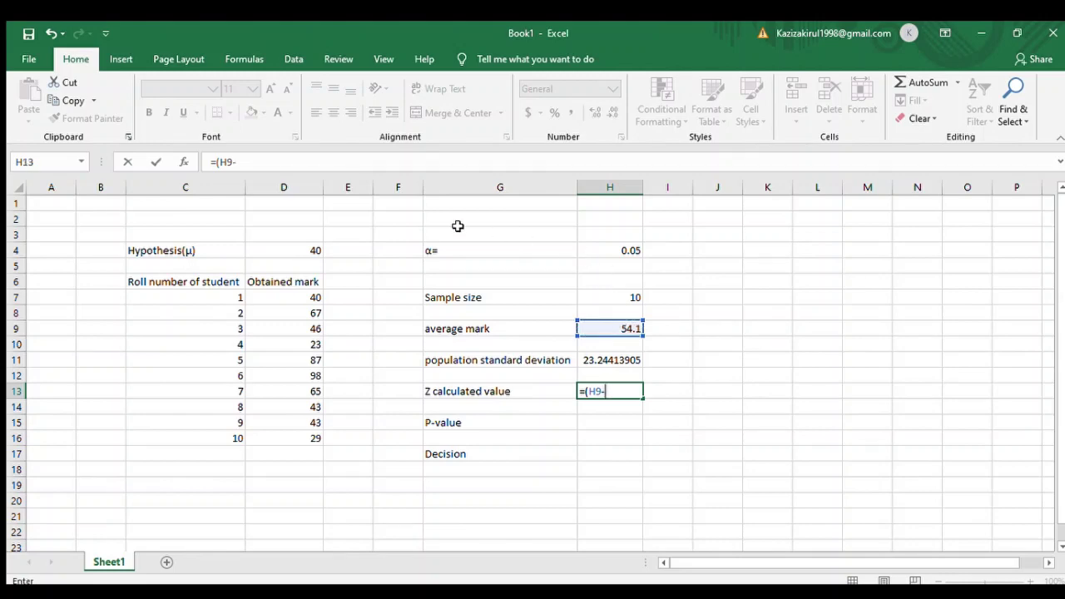
left_click(312, 250)
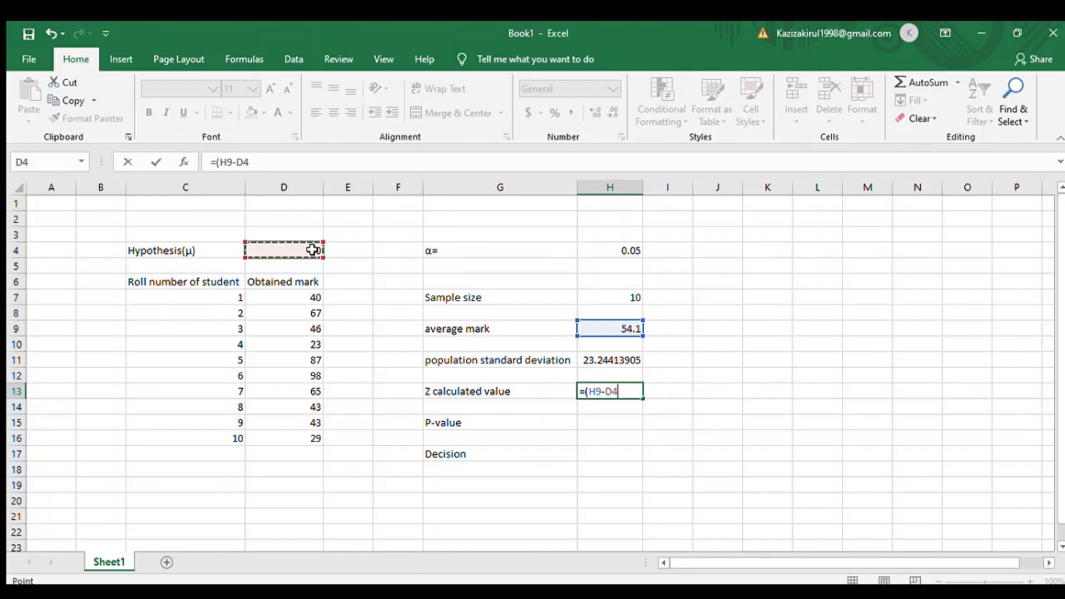
type(")")
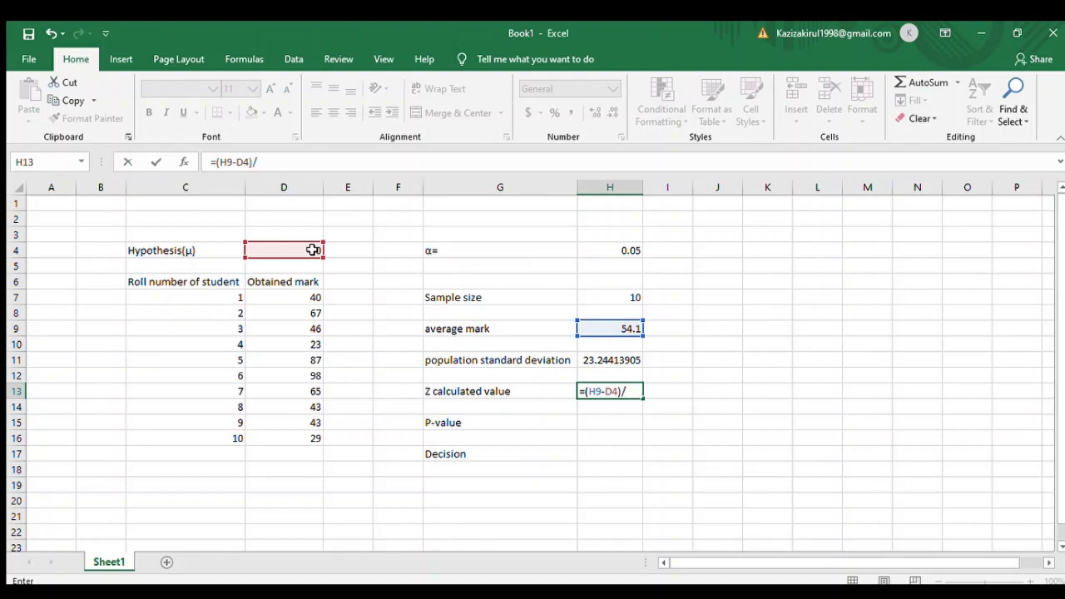
type("/(")
left_click(619, 358)
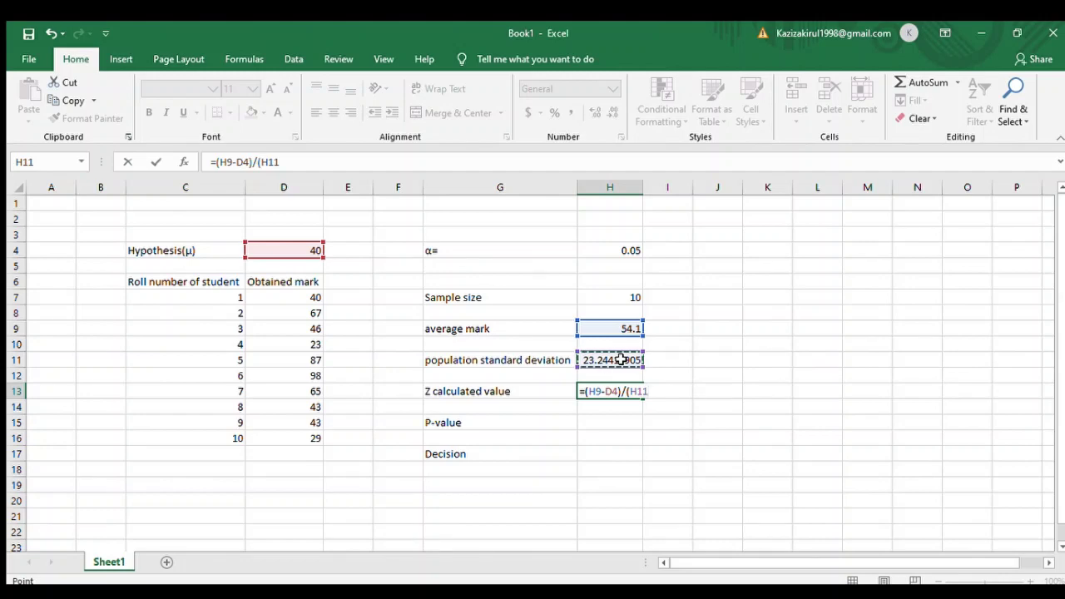
type("/sq")
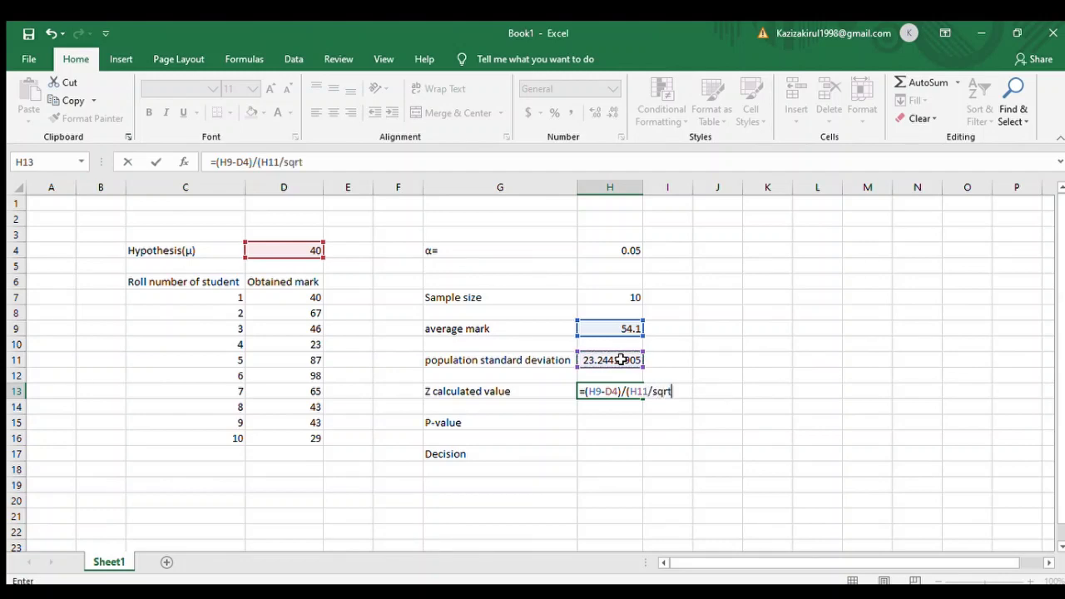
type("rt")
key("Tab")
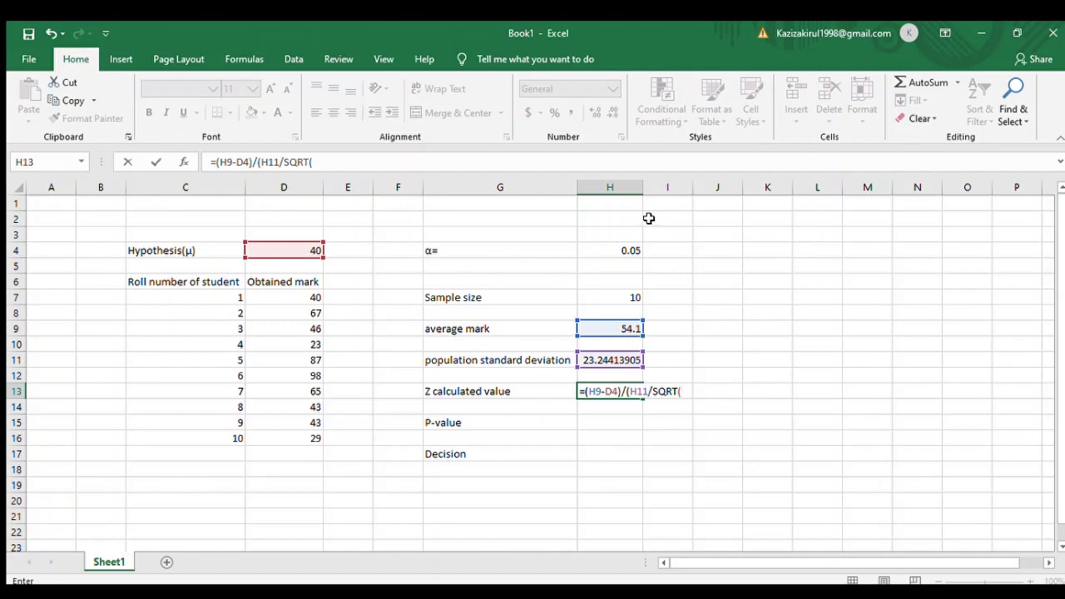
left_click(612, 297)
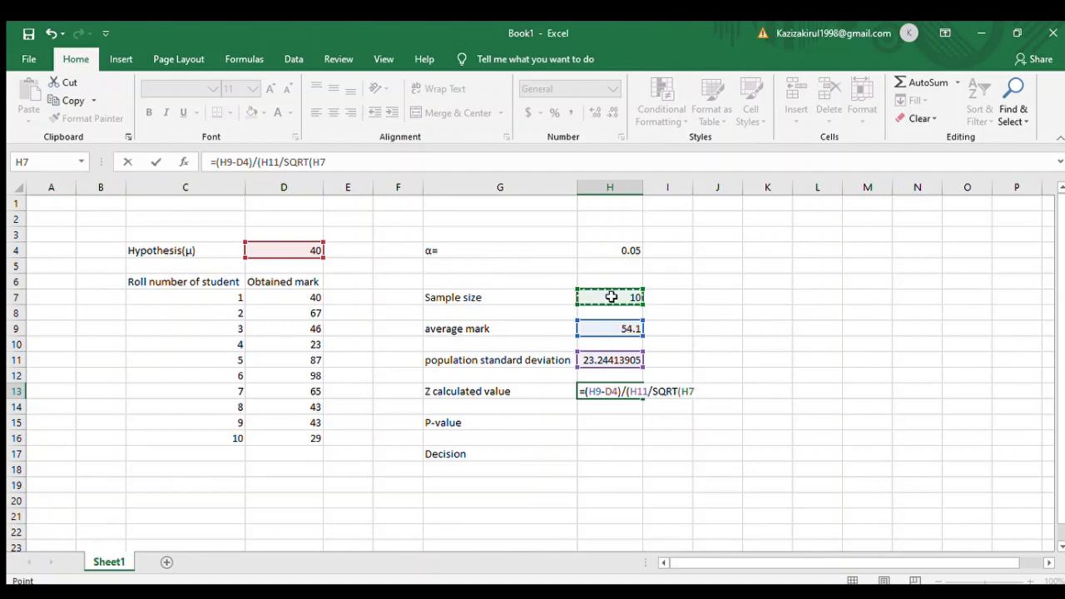
type("))")
key("Return")
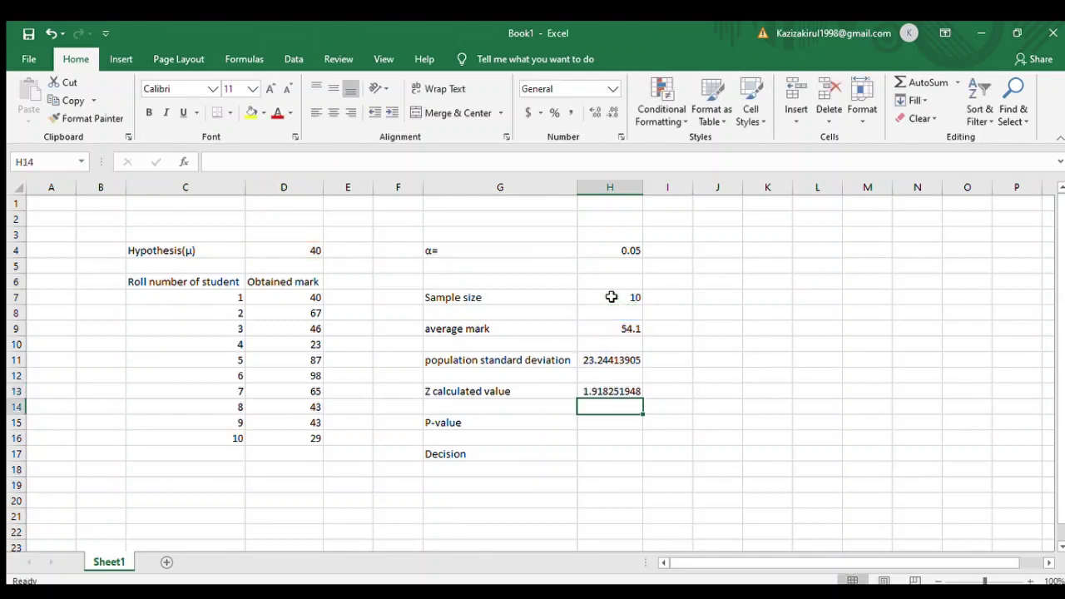
- Calculate the P-value in H15 with =ZTEST(D7:D16,D4), testing the obtained marks against the hypothesized mean
left_click(589, 420)
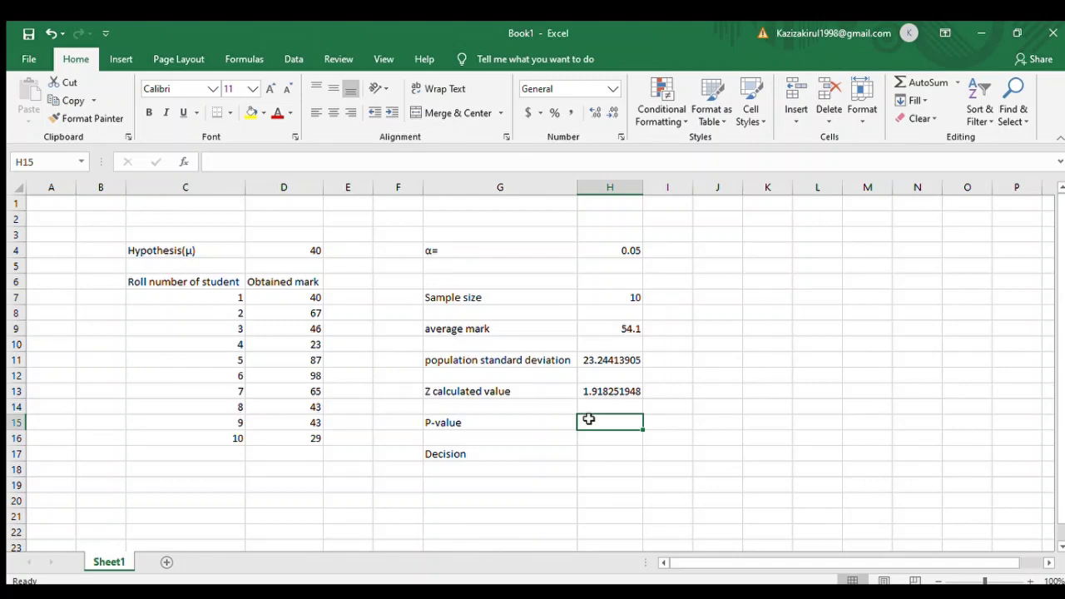
type("=")
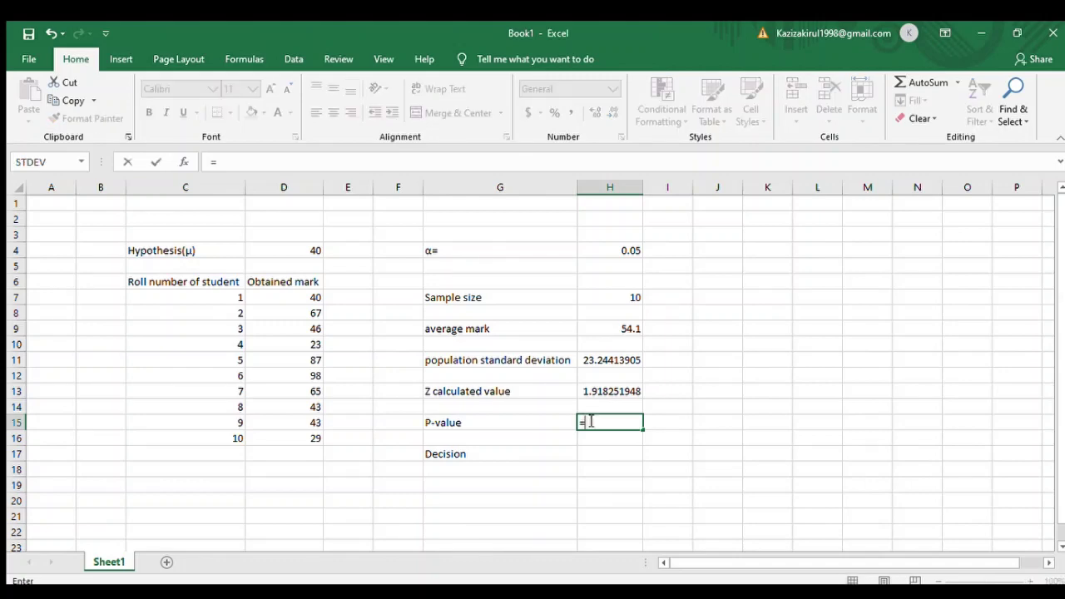
type("ztest")
key("Tab")
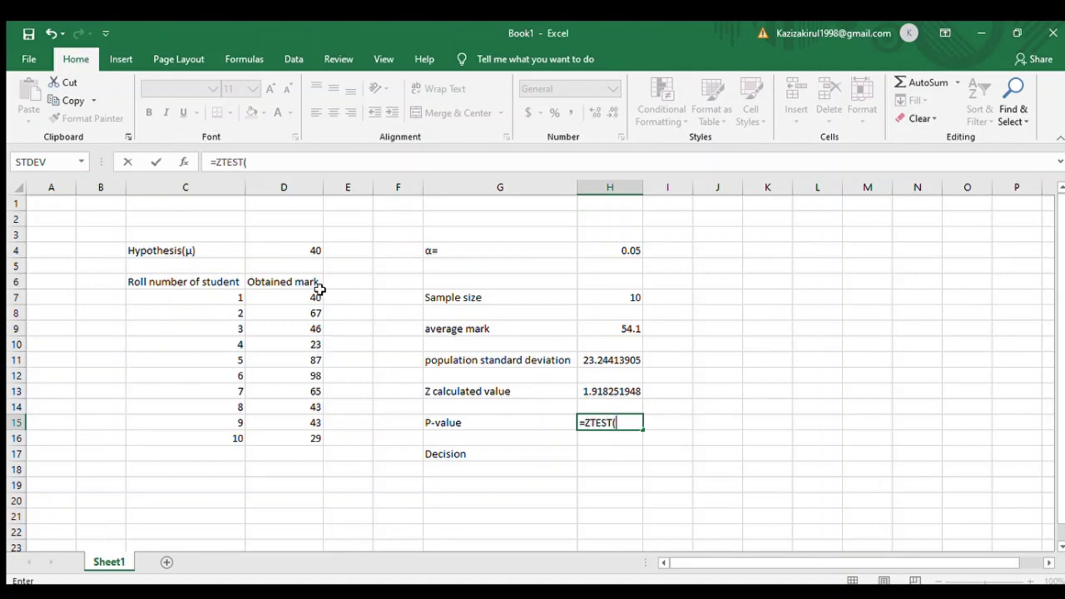
left_click(288, 295)
left_click_drag(288, 295, 315, 436)
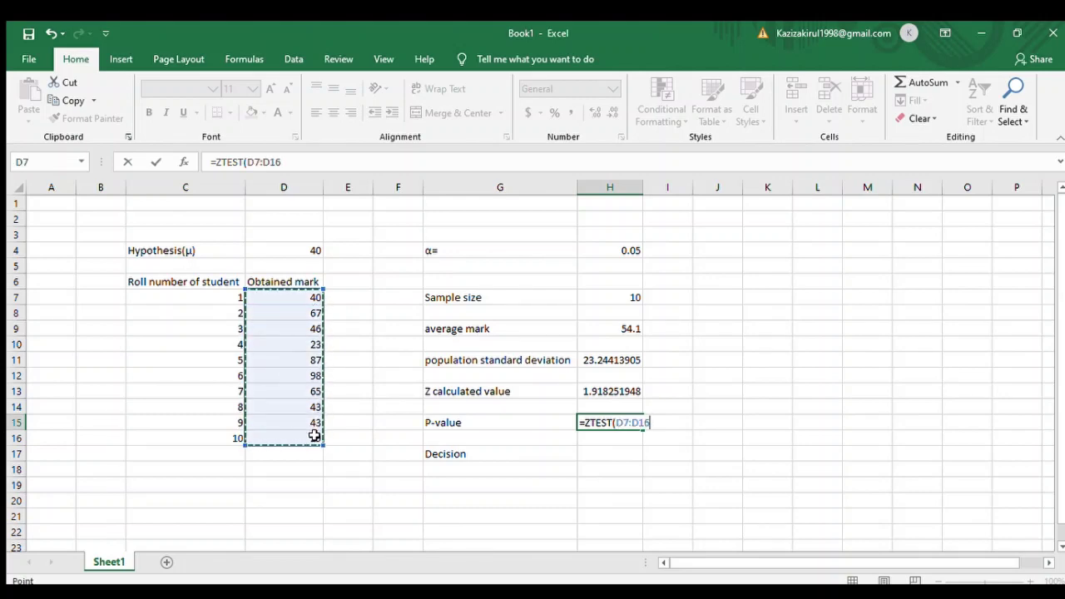
type(",")
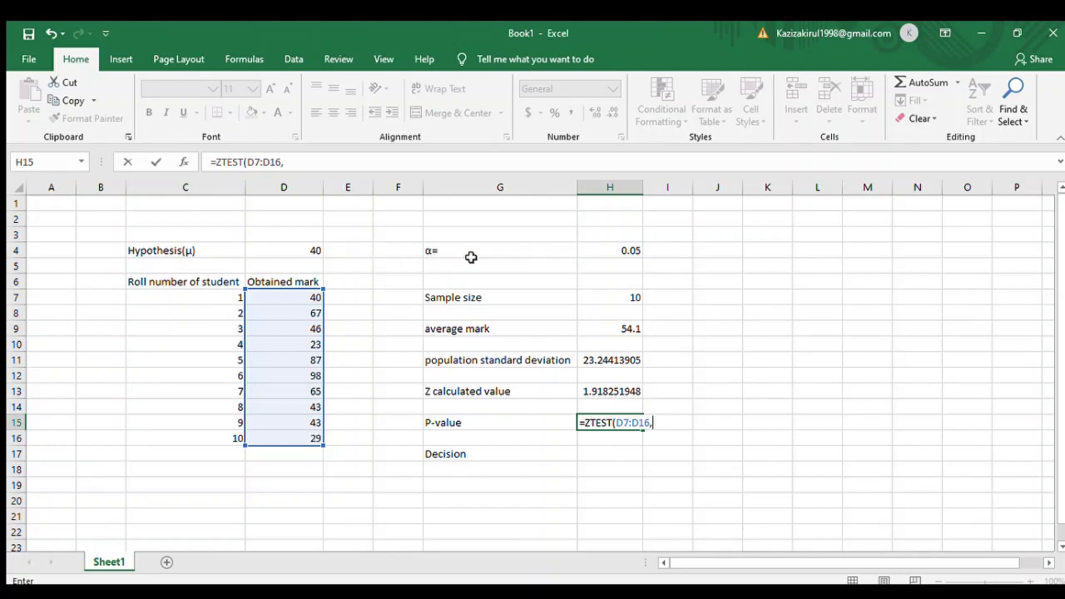
left_click(294, 250)
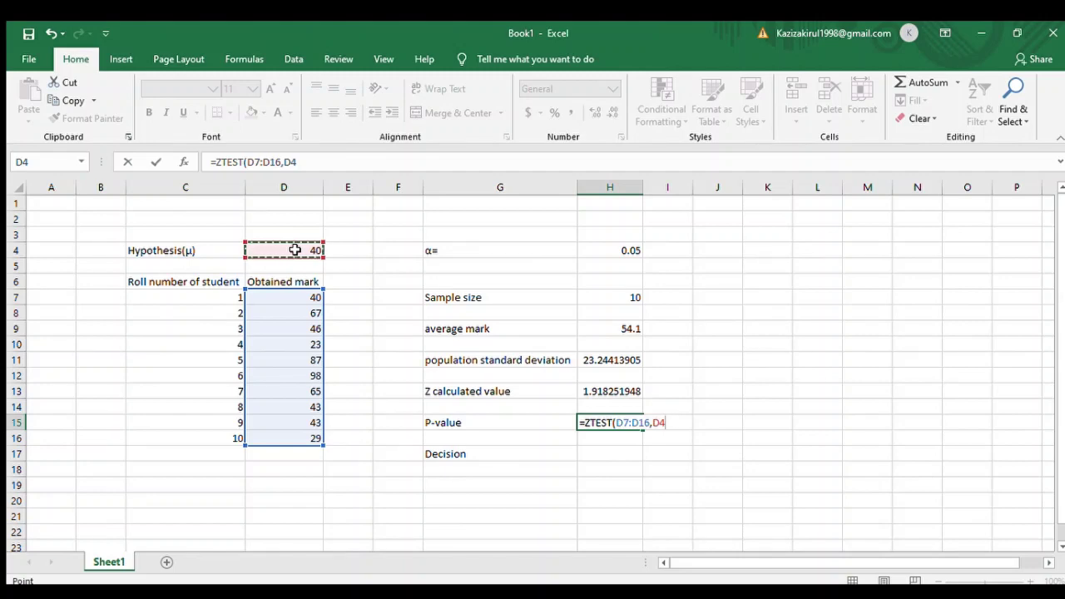
type(")")
key("Return")
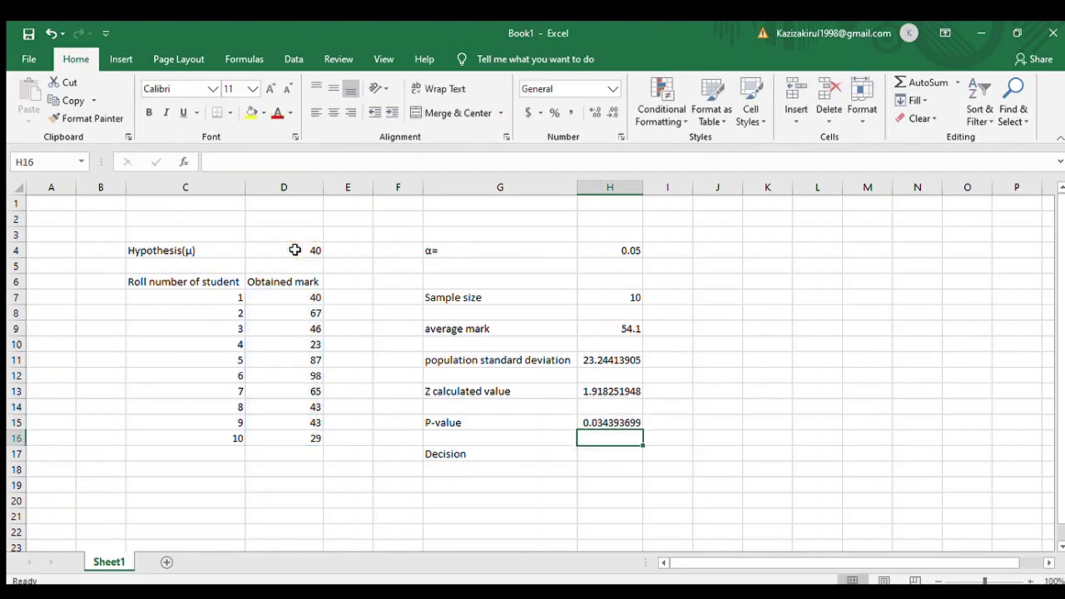
- Enter the decision formula =IF(H15>H4,"do not reject","reject") in H17, comparing the P-value with alpha
left_click(618, 460)
type("=")
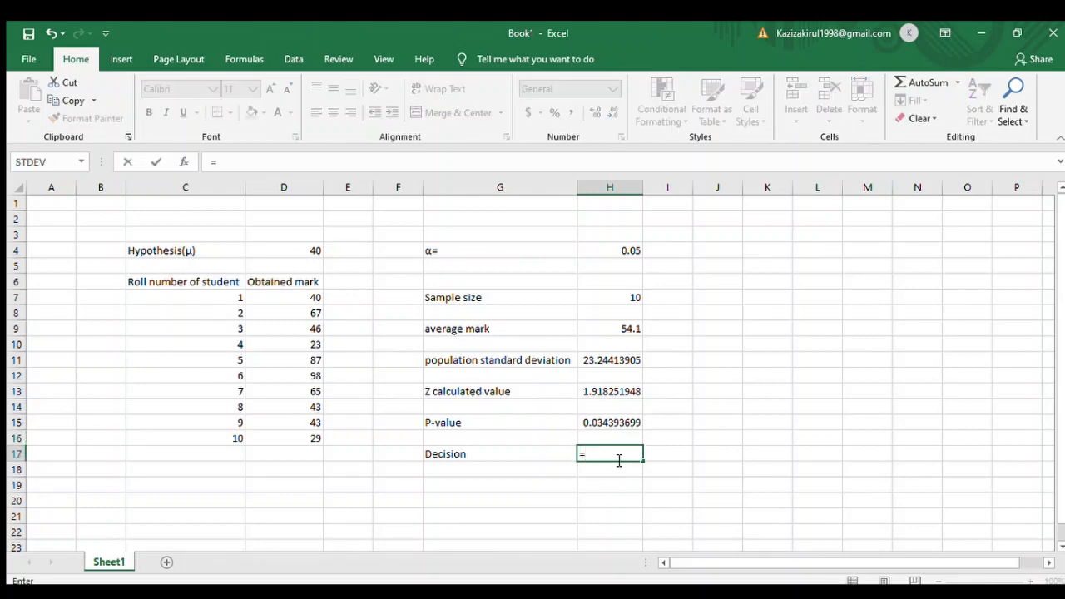
type("if")
key("Tab")
left_click(615, 423)
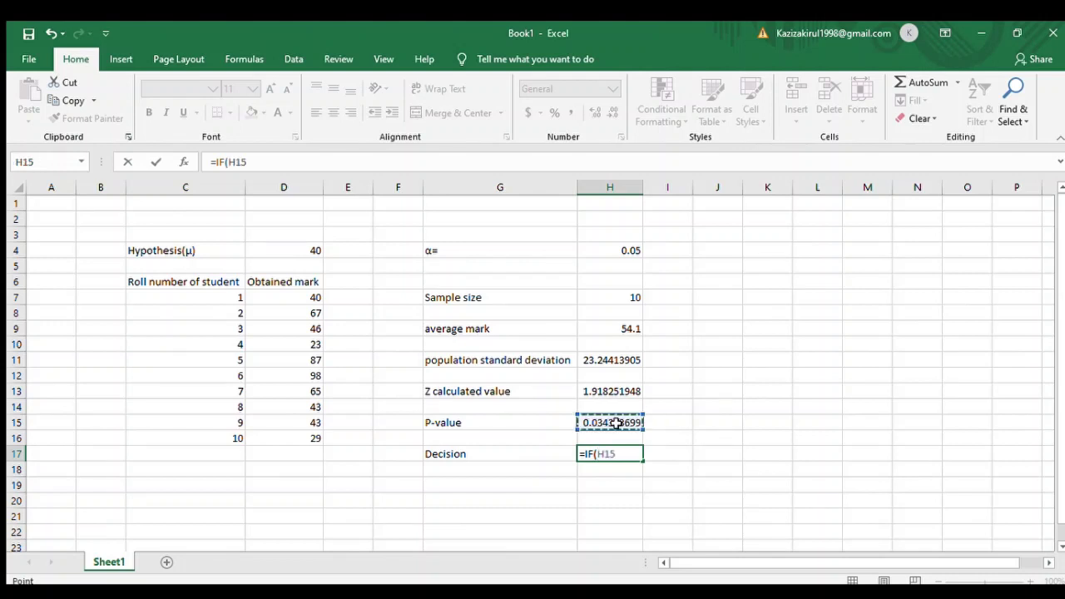
type(">")
left_click(621, 250)
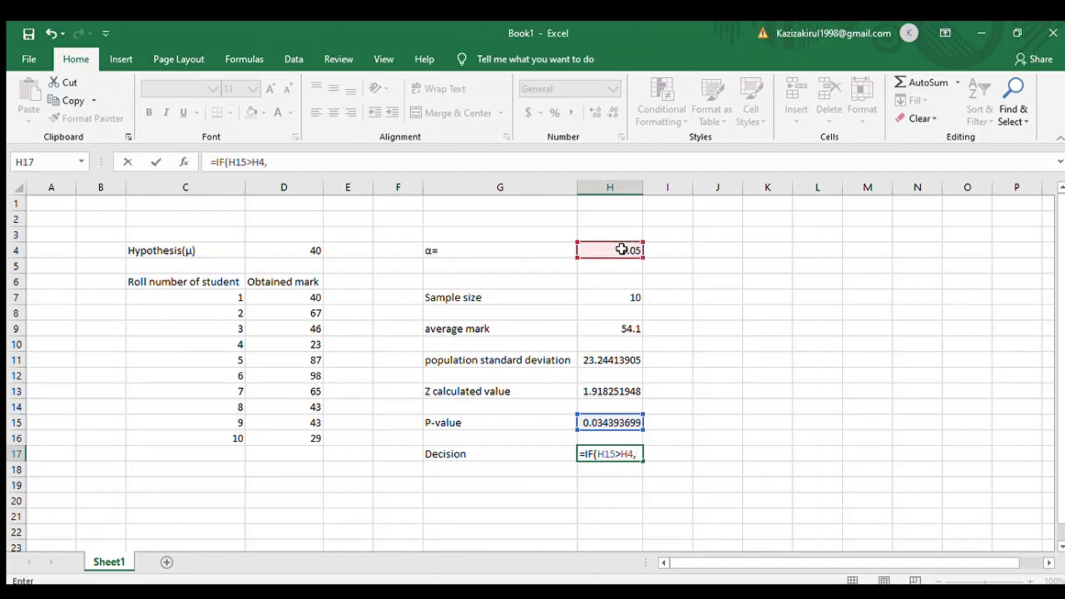
type("\"do not reject\",")
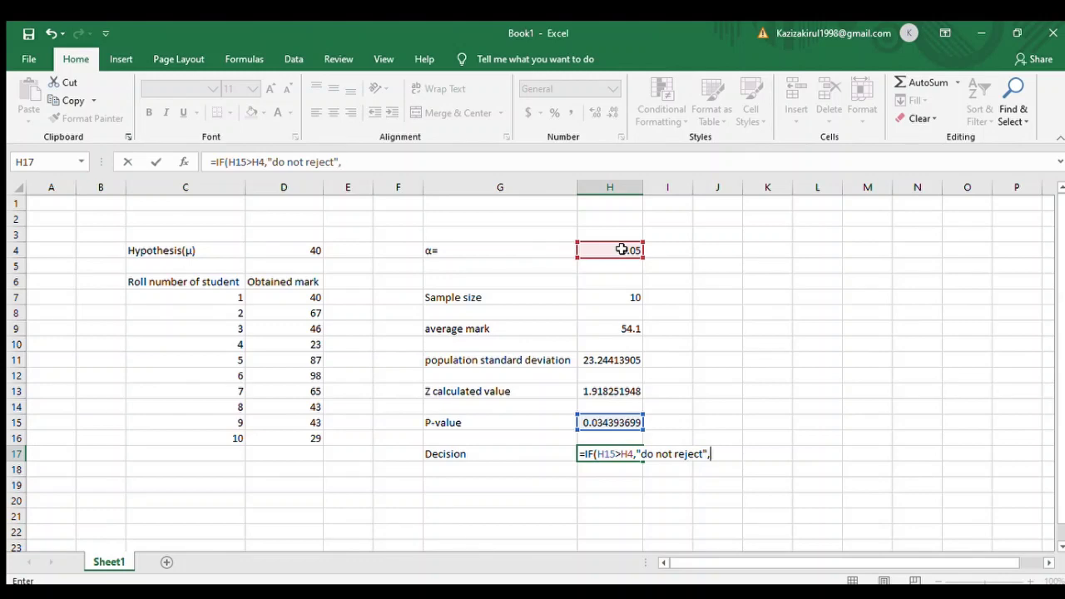
type("\"reject\")")
key("Return")
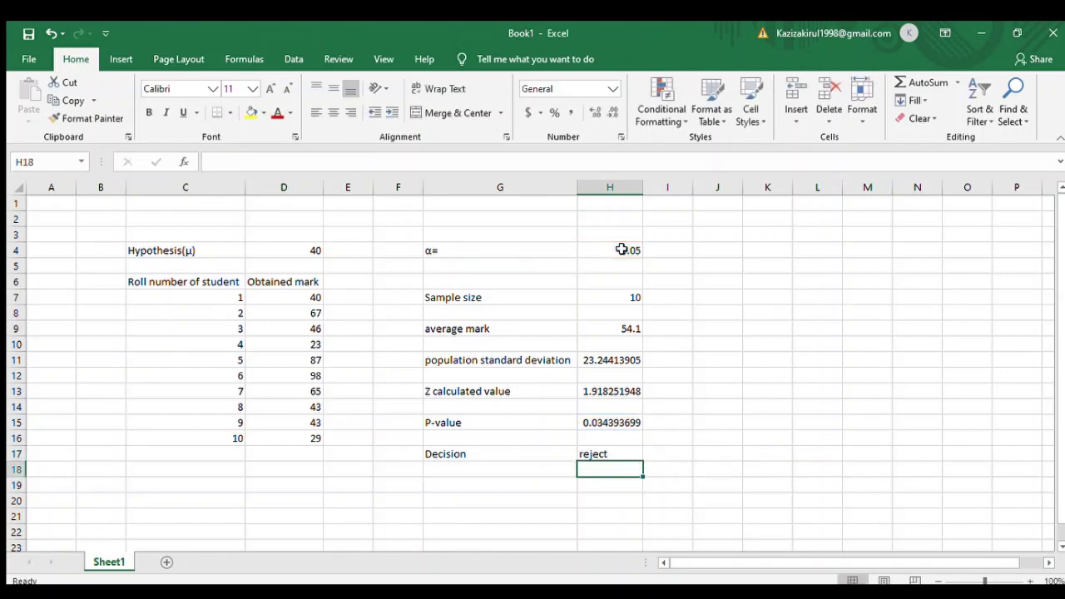
left_click(855, 356)
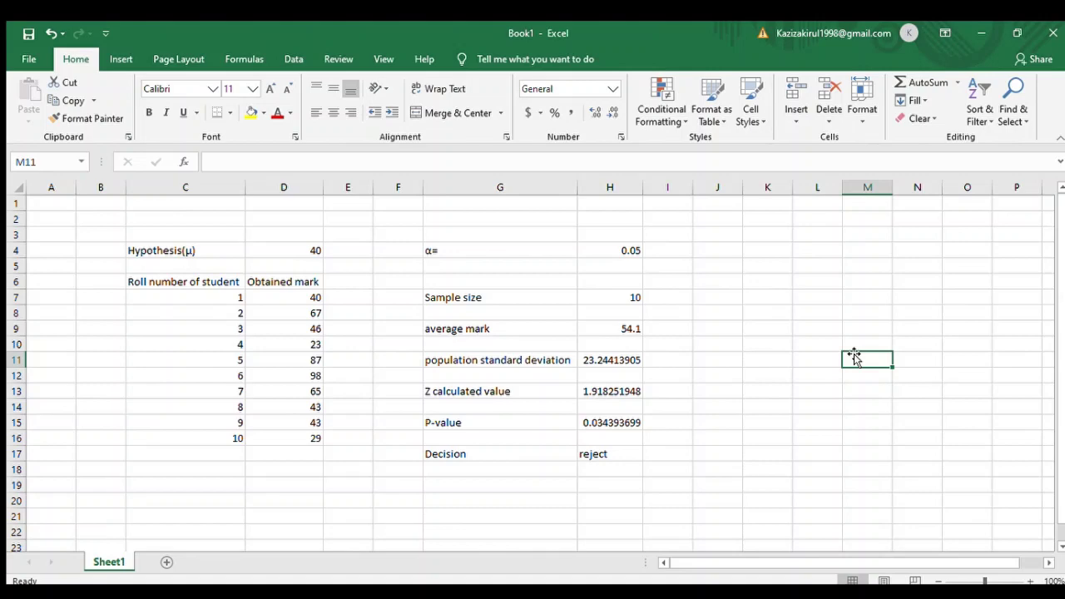